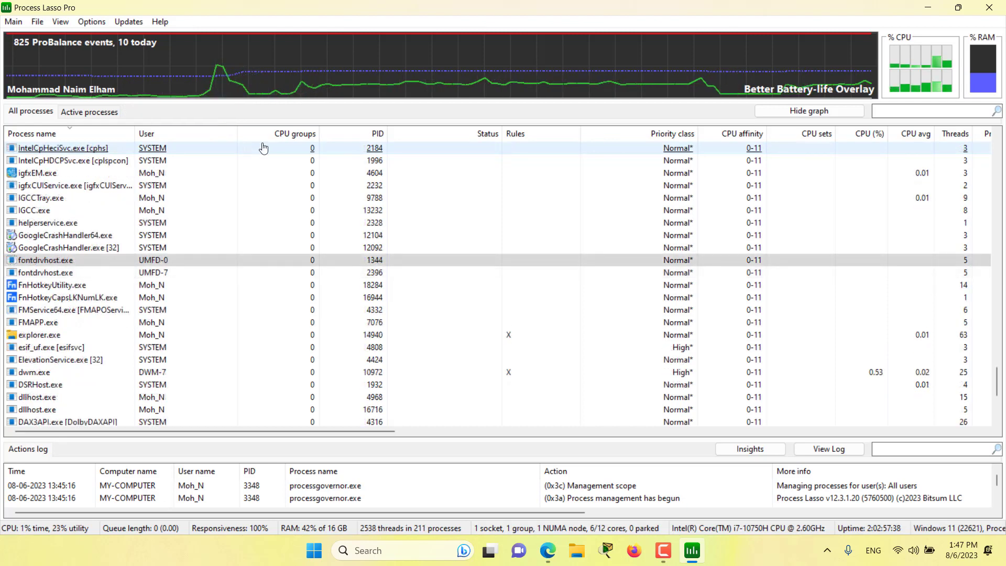
{"action": "left_click", "coordinate": [40, 23]}
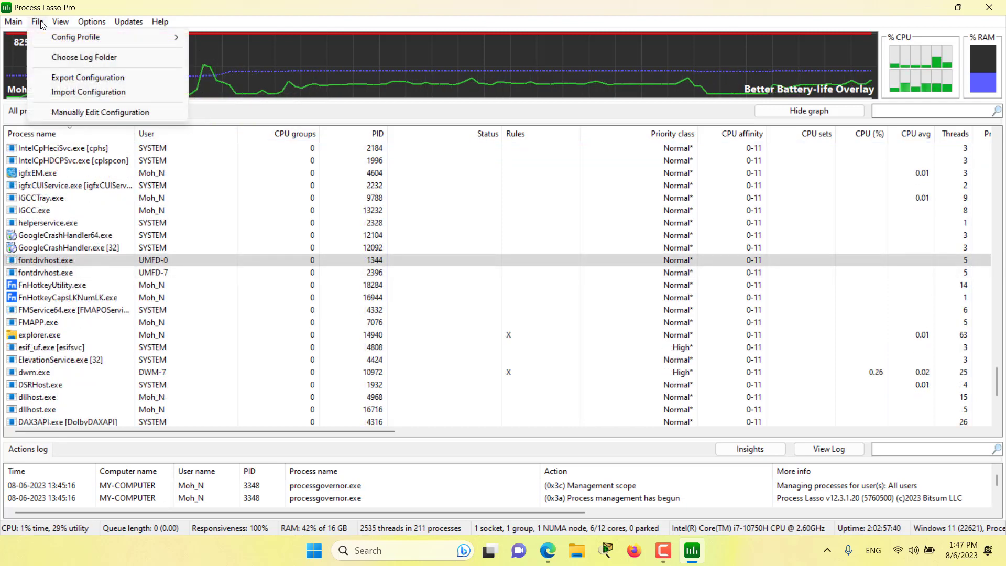
{"action": "mouse_move", "coordinate": [56, 42]}
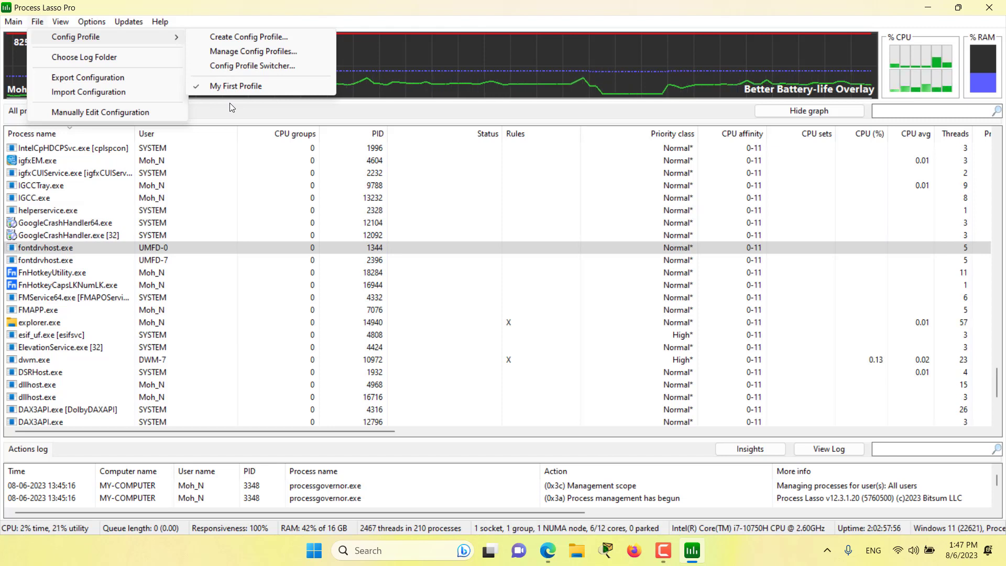
{"action": "left_click", "coordinate": [351, 17]}
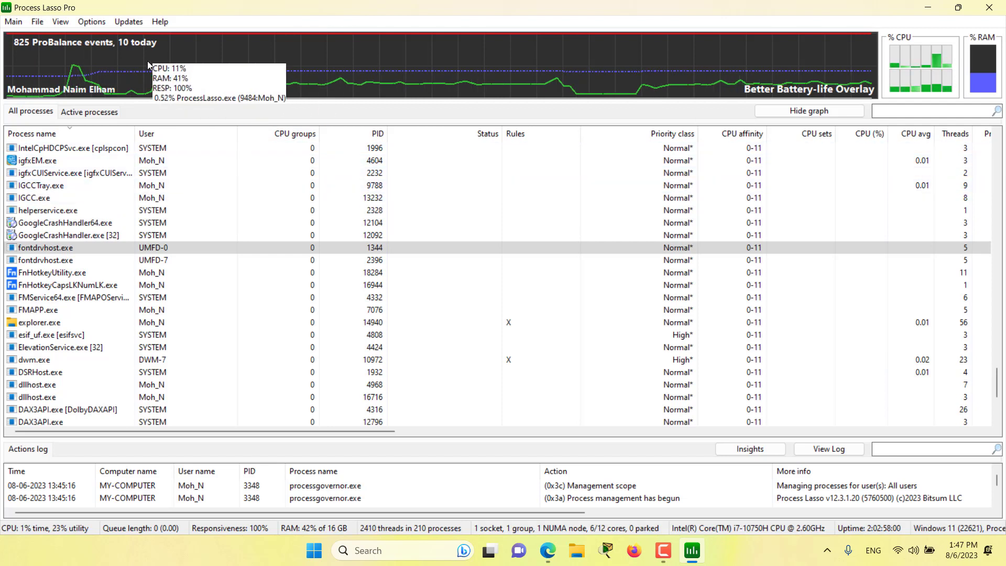
Add C:\Program Files (x86)\GOM\GOMPlayer\GOM.exe to the processes to keep running and apply the list.
{"action": "left_click", "coordinate": [83, 23]}
{"action": "mouse_move", "coordinate": [252, 130]}
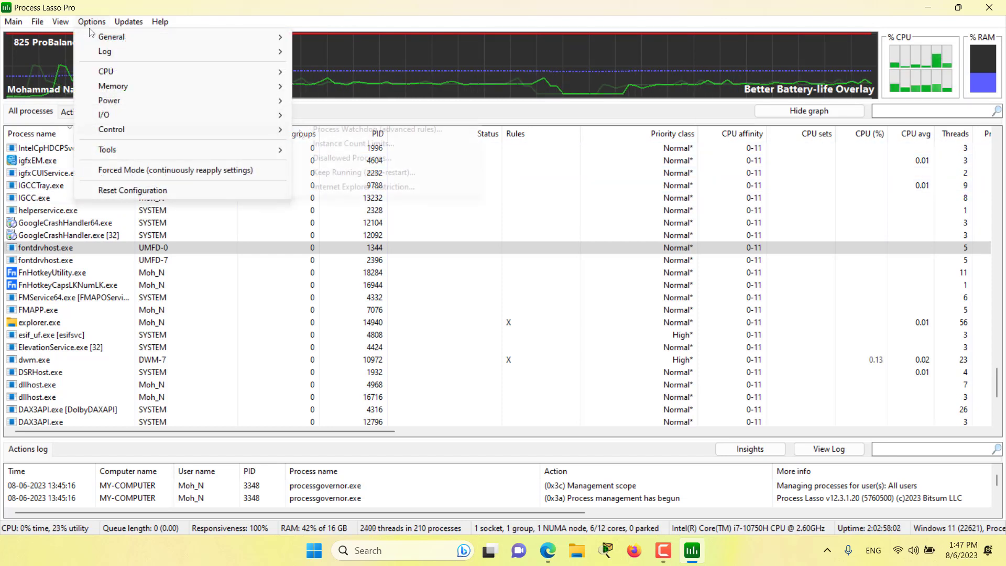
{"action": "left_click", "coordinate": [353, 172]}
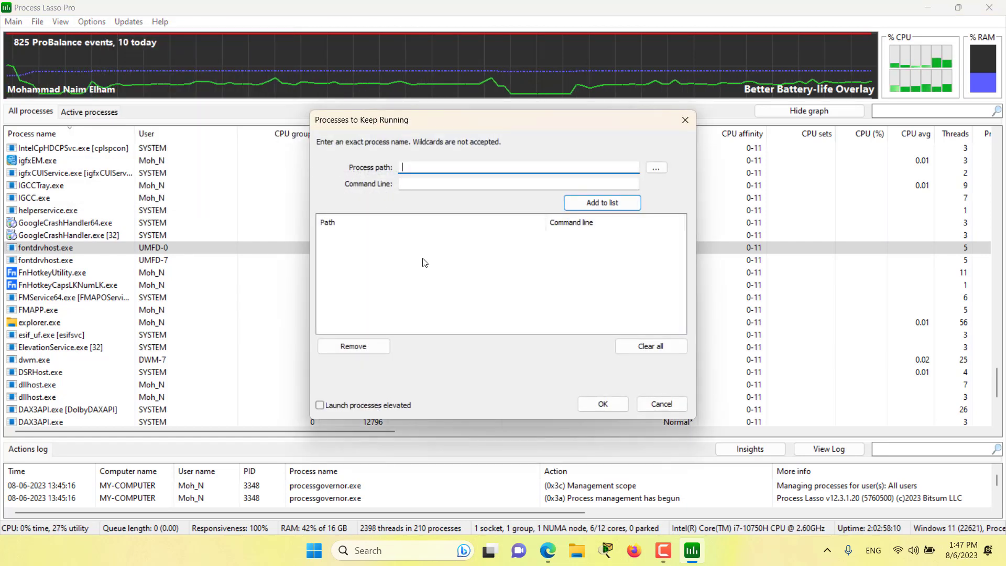
{"action": "left_click", "coordinate": [656, 167]}
{"action": "scroll", "coordinate": [529, 285], "scroll_direction": "down", "scroll_amount": 2}
{"action": "double_click", "coordinate": [463, 291]}
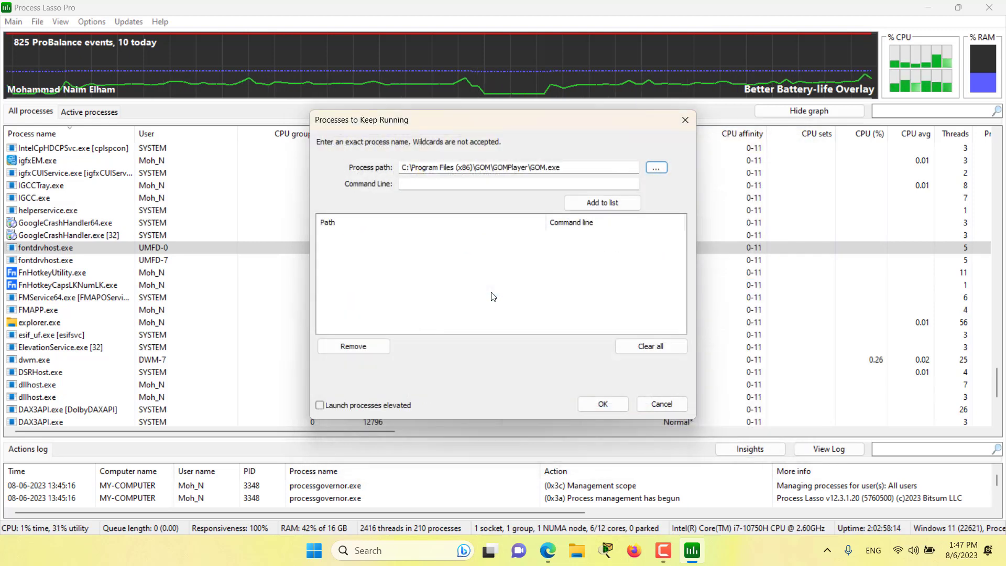
{"action": "left_click", "coordinate": [588, 204]}
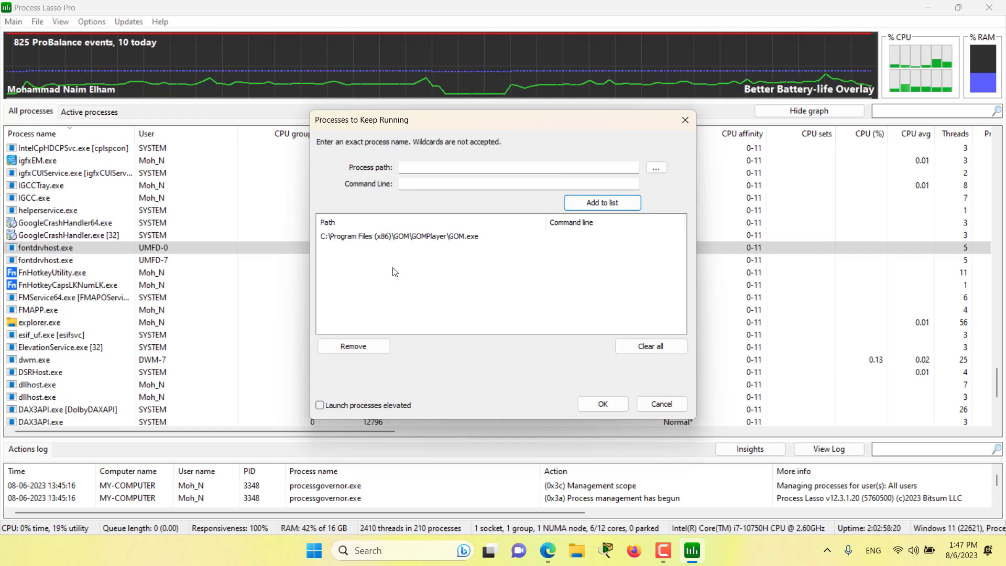
{"action": "left_click", "coordinate": [595, 404]}
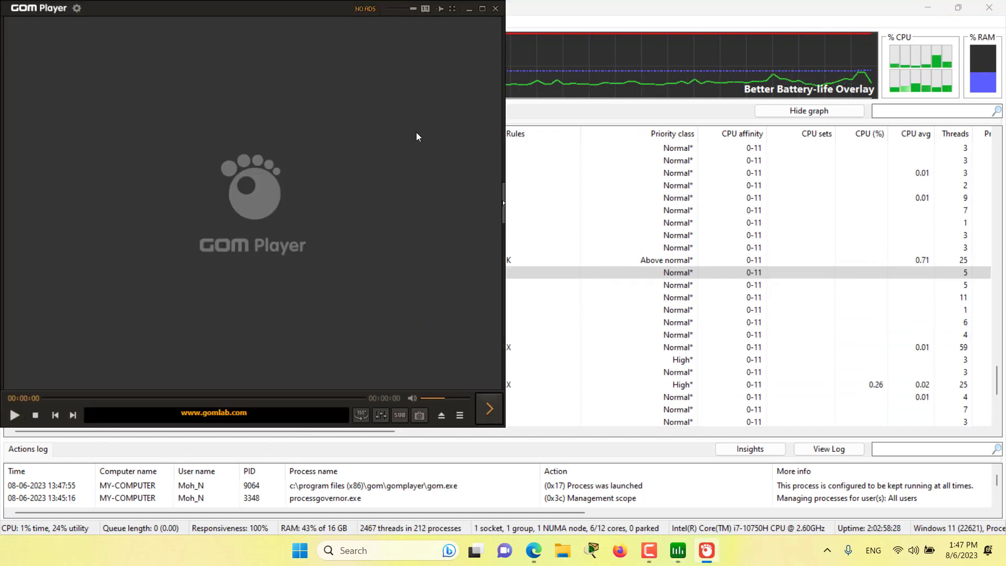
Close GOM Player to test its automatic restart, decline restarting the existing instance, and minimize the player window.
{"action": "left_click", "coordinate": [499, 11]}
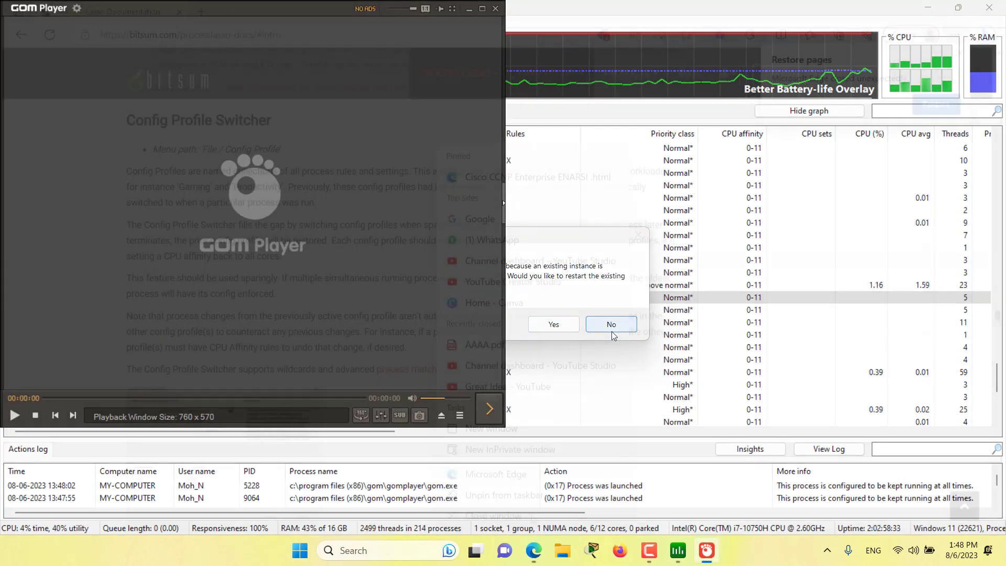
{"action": "left_click", "coordinate": [611, 324]}
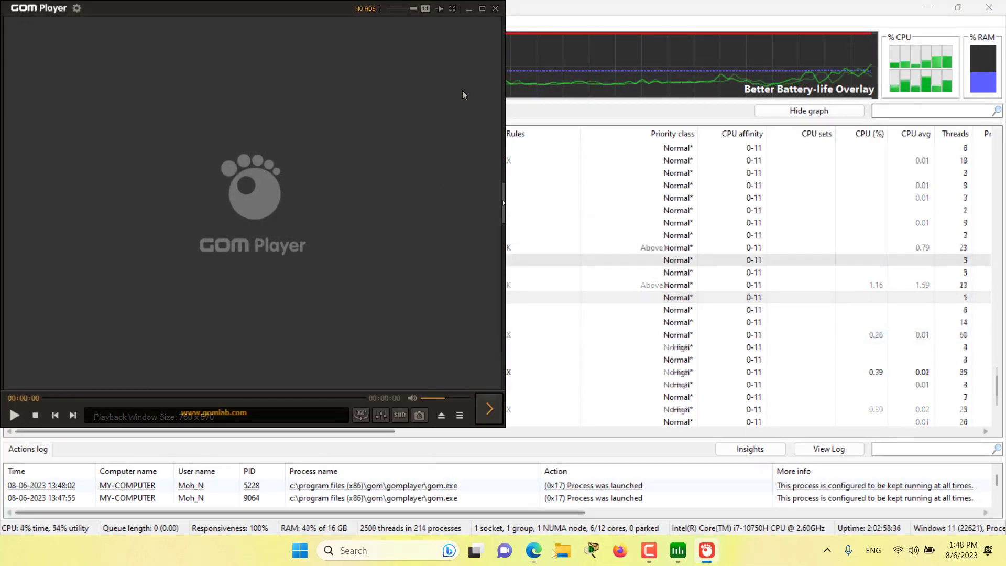
{"action": "left_click", "coordinate": [465, 10]}
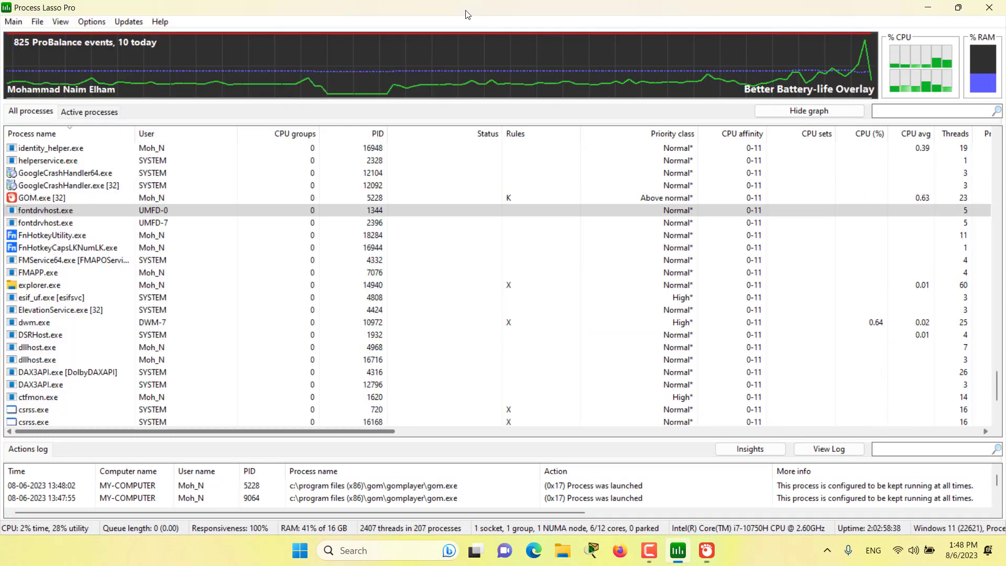
Create a config profile named GOM that uses the current settings.
{"action": "left_click", "coordinate": [57, 24]}
{"action": "mouse_move", "coordinate": [37, 24]}
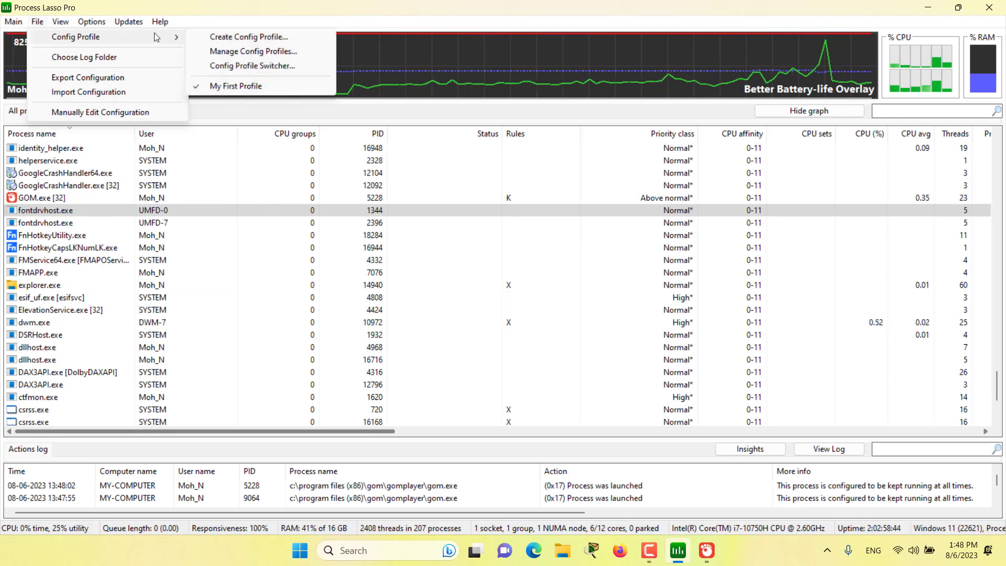
{"action": "left_click", "coordinate": [233, 38]}
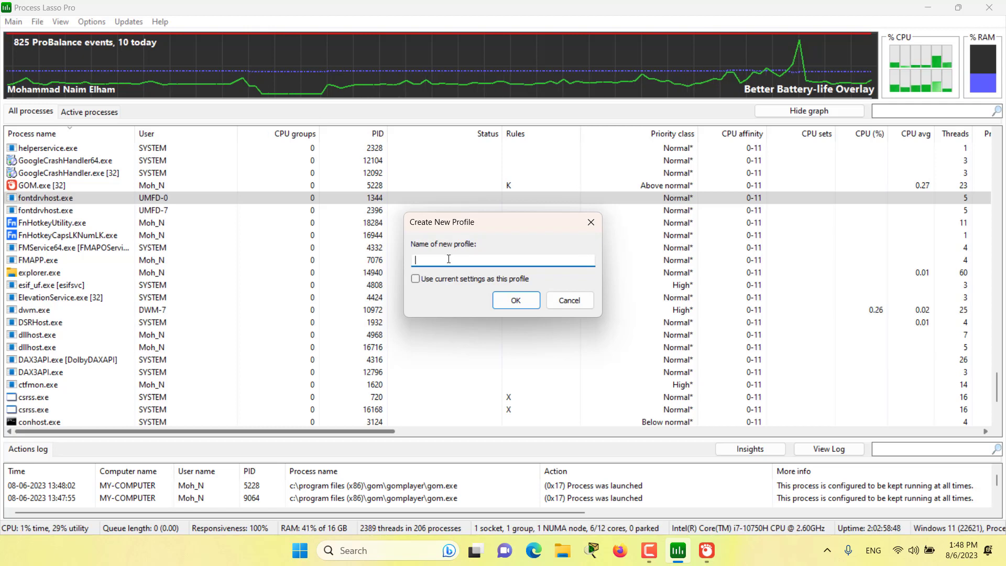
{"action": "type", "text": "GOM"}
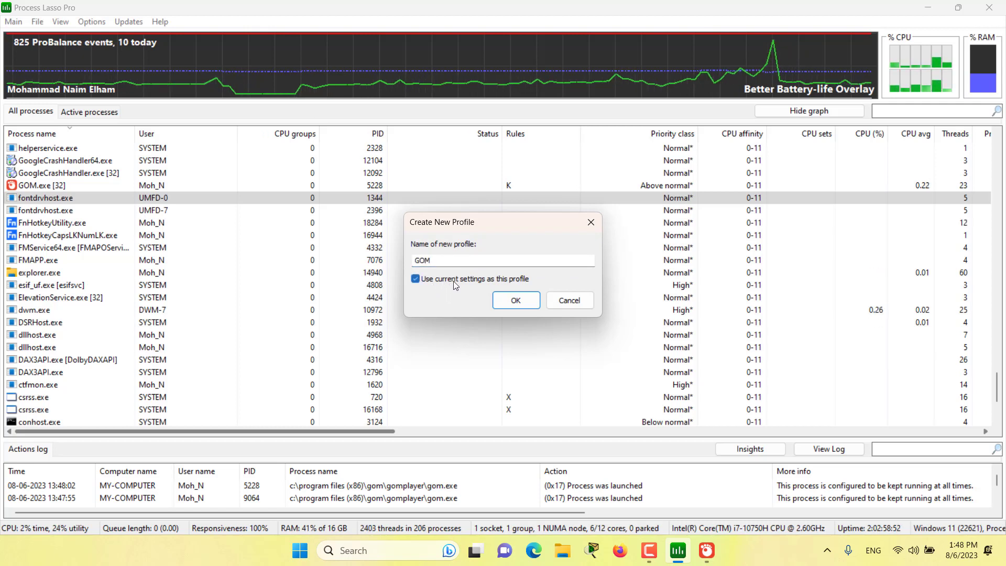
{"action": "left_click", "coordinate": [520, 300]}
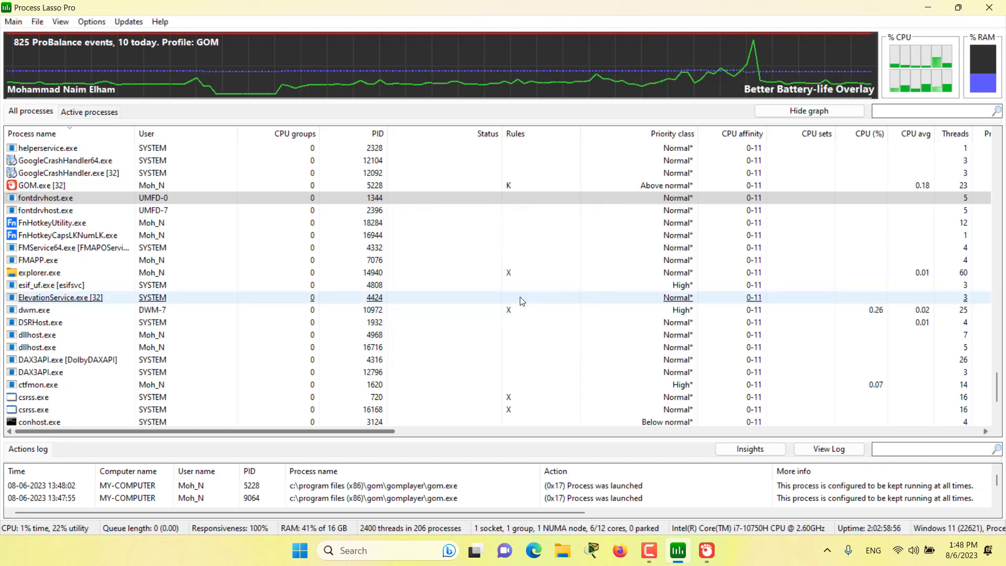
Switch the active config profile to My First Profile.
{"action": "mouse_move", "coordinate": [170, 50]}
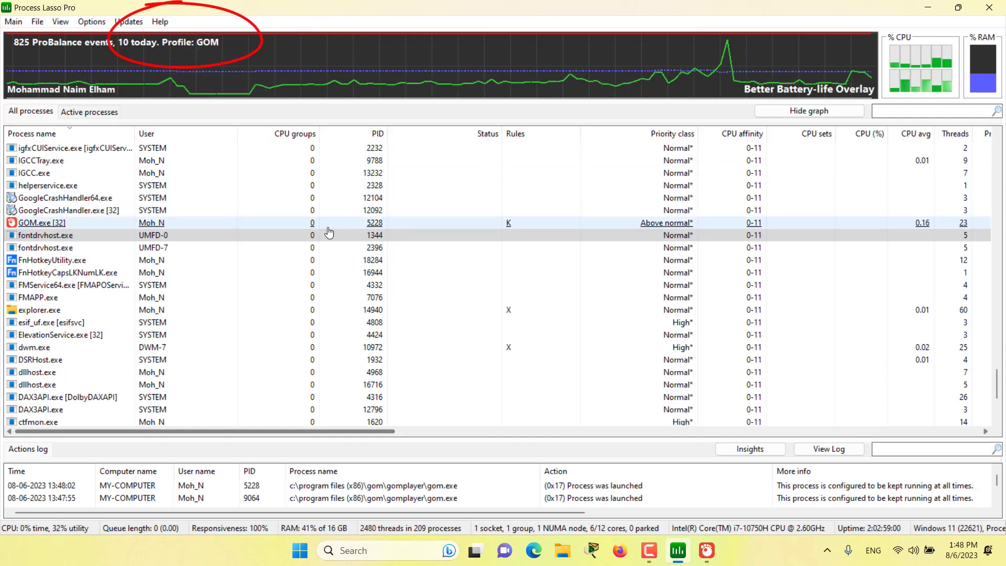
{"action": "left_click", "coordinate": [60, 22]}
{"action": "mouse_move", "coordinate": [44, 24]}
{"action": "mouse_move", "coordinate": [68, 37]}
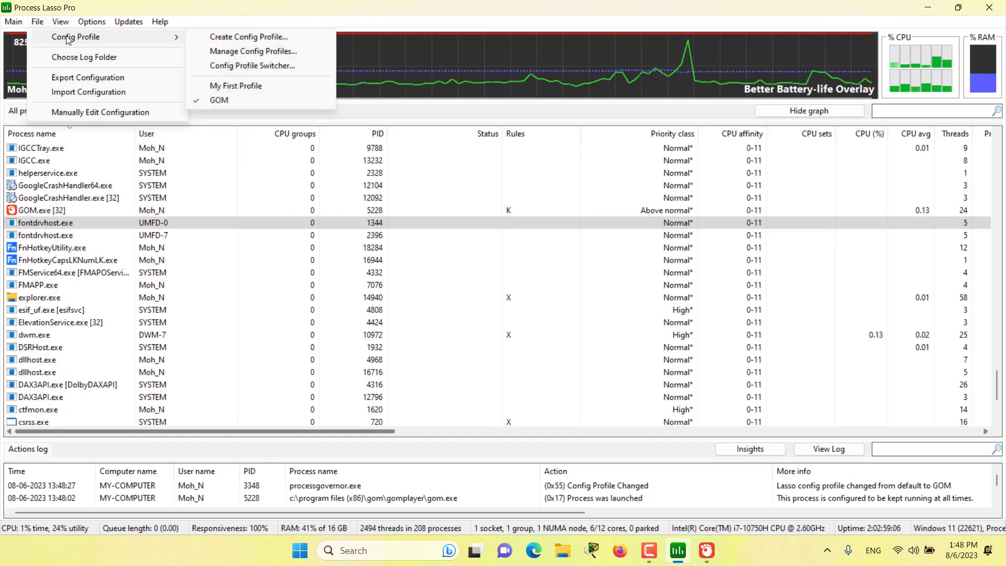
{"action": "left_click", "coordinate": [230, 85]}
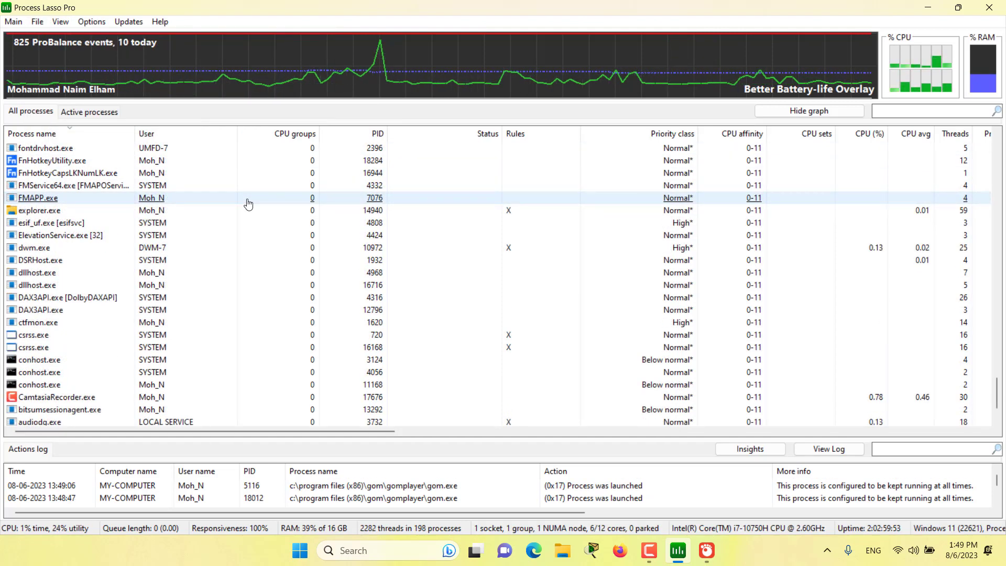
Remove the gom.exe entry from the processes to keep running in My First Profile and apply the change.
{"action": "left_click", "coordinate": [93, 24]}
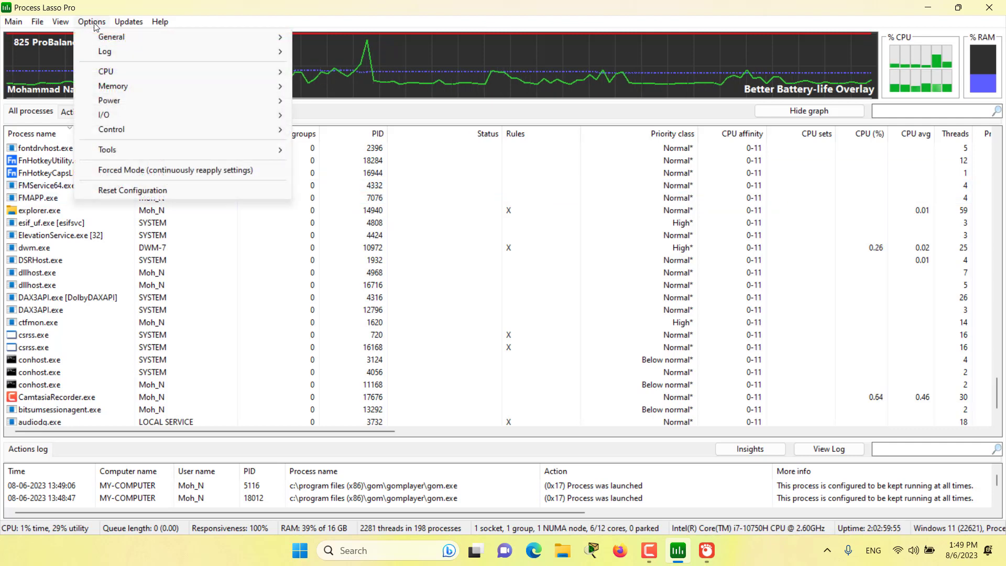
{"action": "mouse_move", "coordinate": [193, 130]}
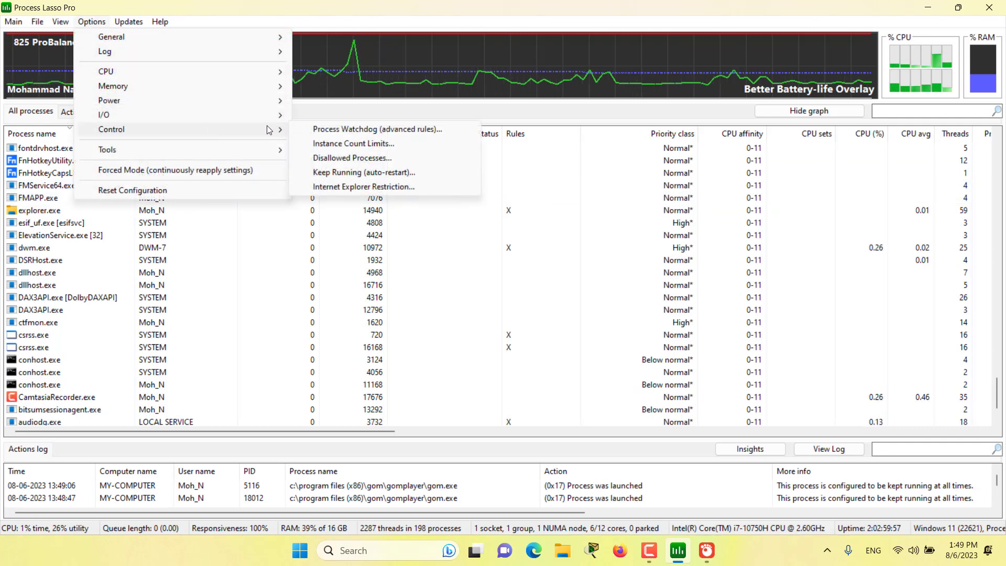
{"action": "left_click", "coordinate": [369, 173]}
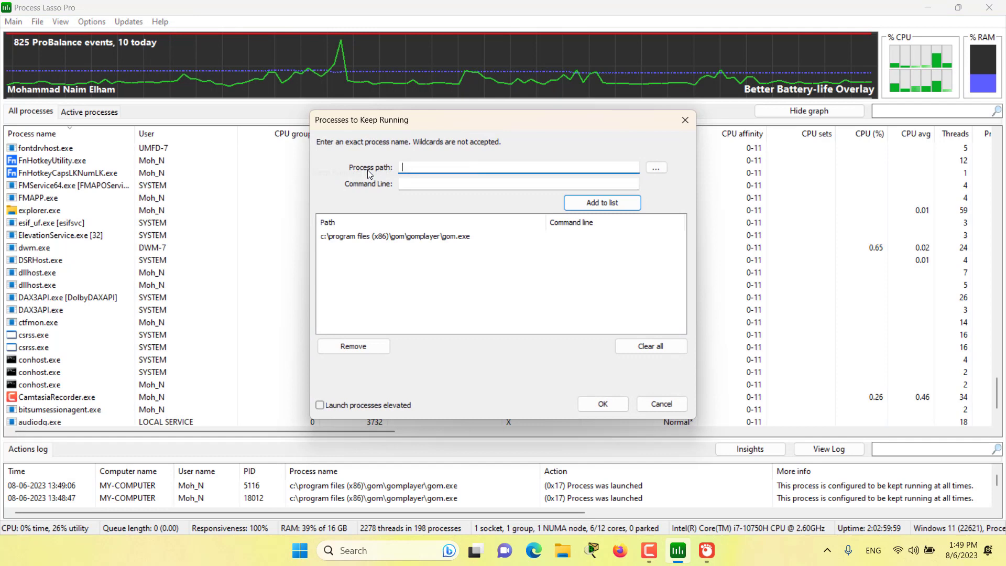
{"action": "left_click", "coordinate": [425, 238]}
{"action": "left_click", "coordinate": [373, 346]}
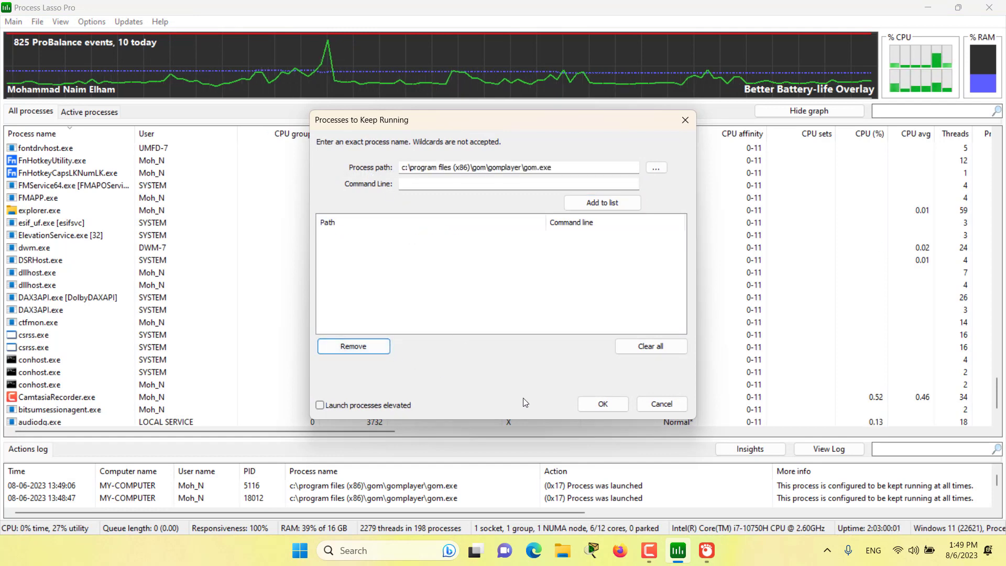
{"action": "left_click", "coordinate": [603, 404]}
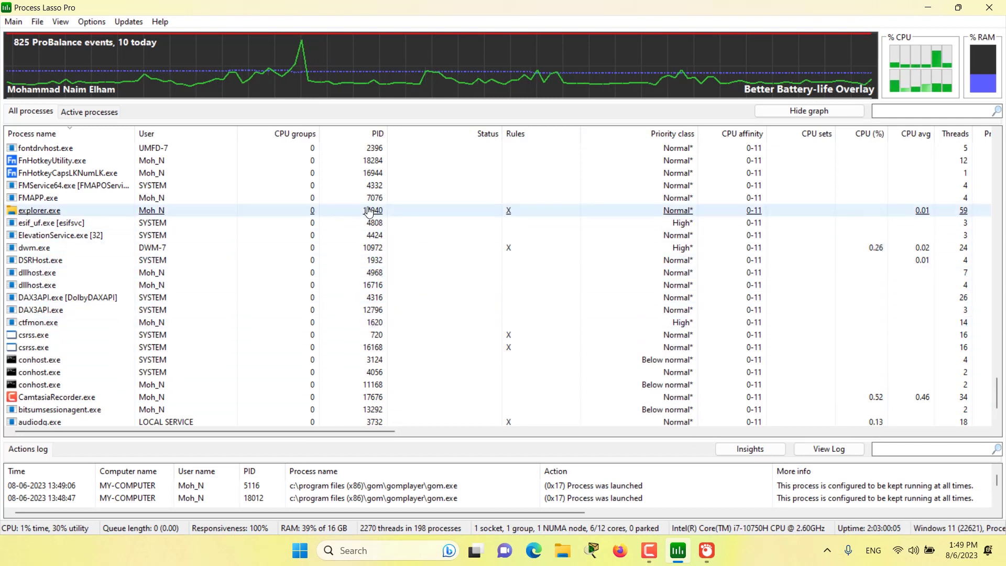
{"action": "left_click", "coordinate": [38, 21]}
{"action": "mouse_move", "coordinate": [51, 39]}
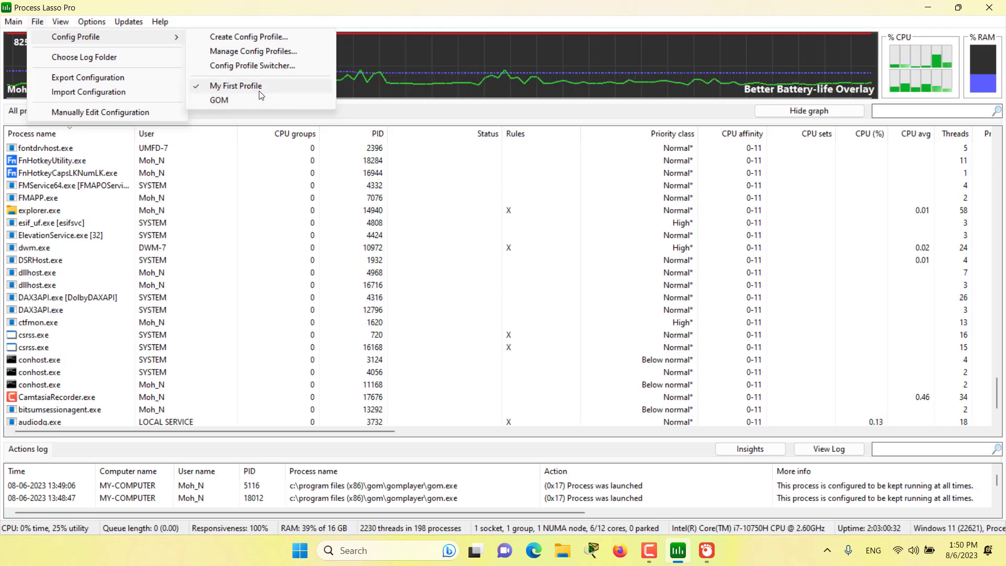
{"action": "left_click", "coordinate": [419, 6]}
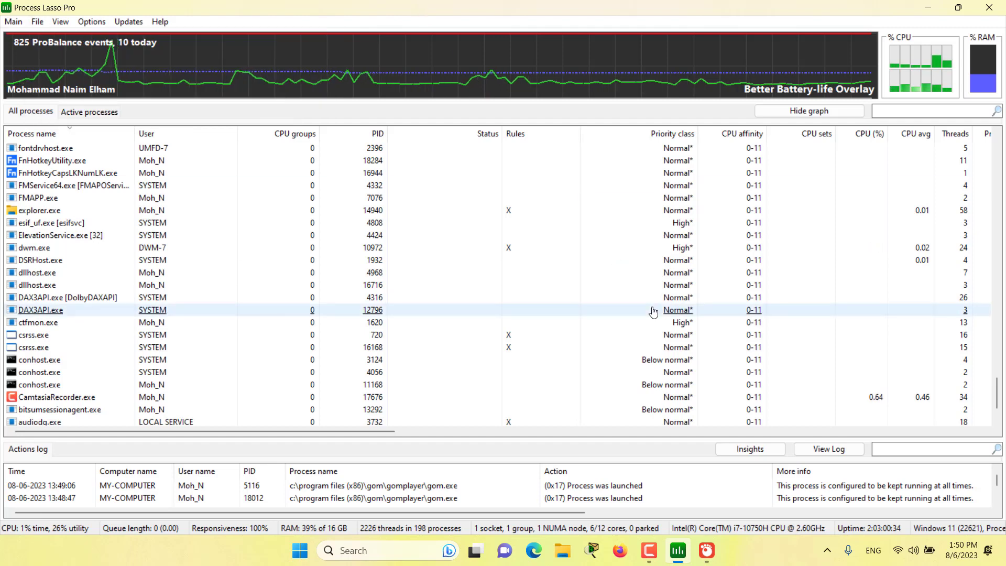
Restore the minimized GOM Player window and close the player to test it without the keep-running rule.
{"action": "left_click", "coordinate": [706, 551]}
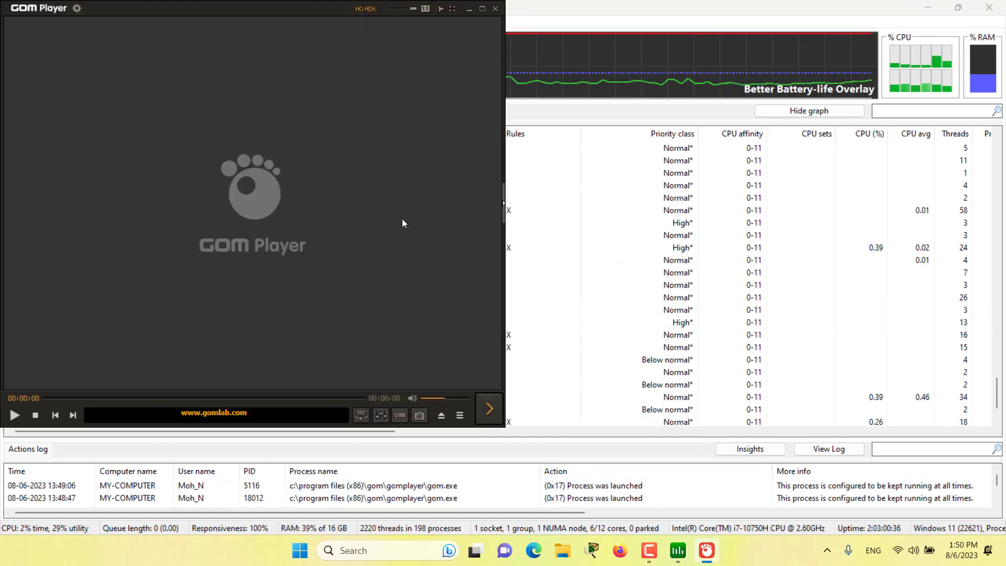
{"action": "left_click", "coordinate": [495, 8]}
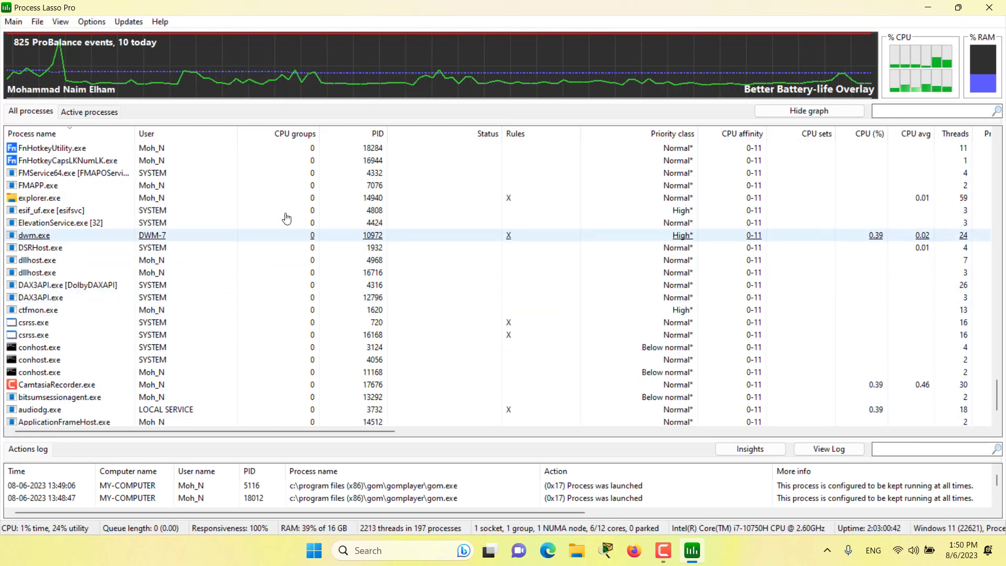
Add a config profile switch rule that activates the GOM profile when firefox.exe runs, and apply it.
{"action": "left_click", "coordinate": [34, 23]}
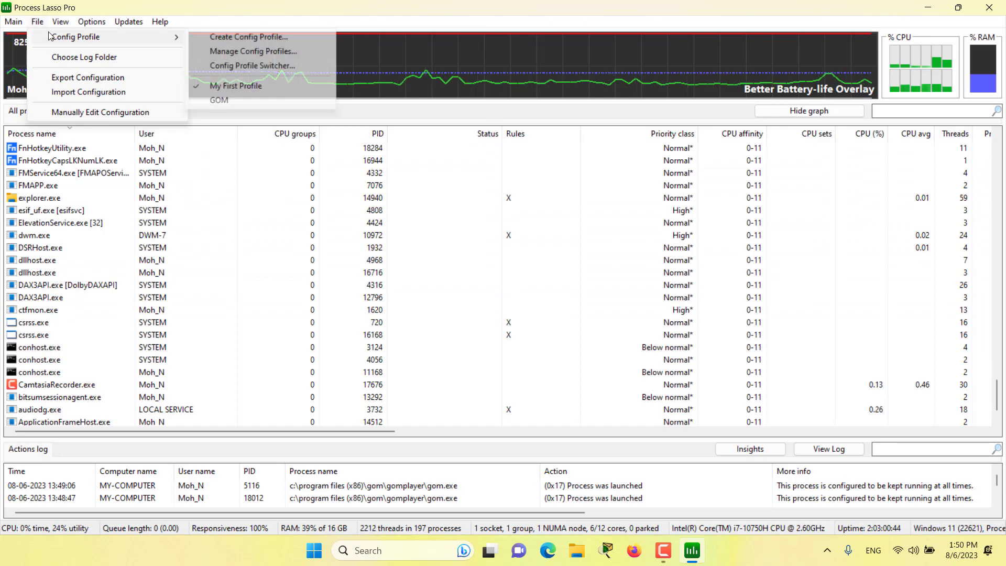
{"action": "left_click", "coordinate": [237, 66]}
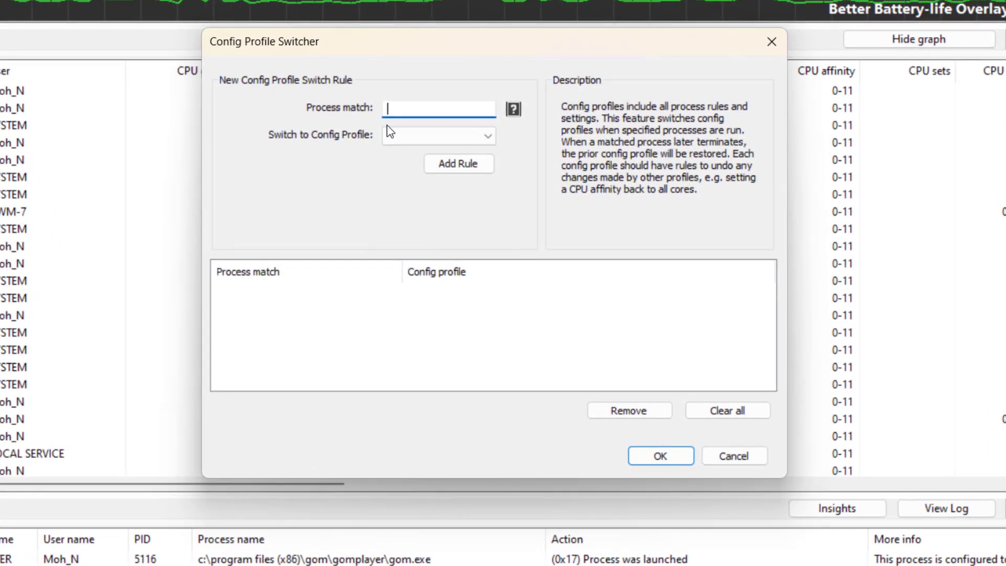
{"action": "type", "text": "refox.exe"}
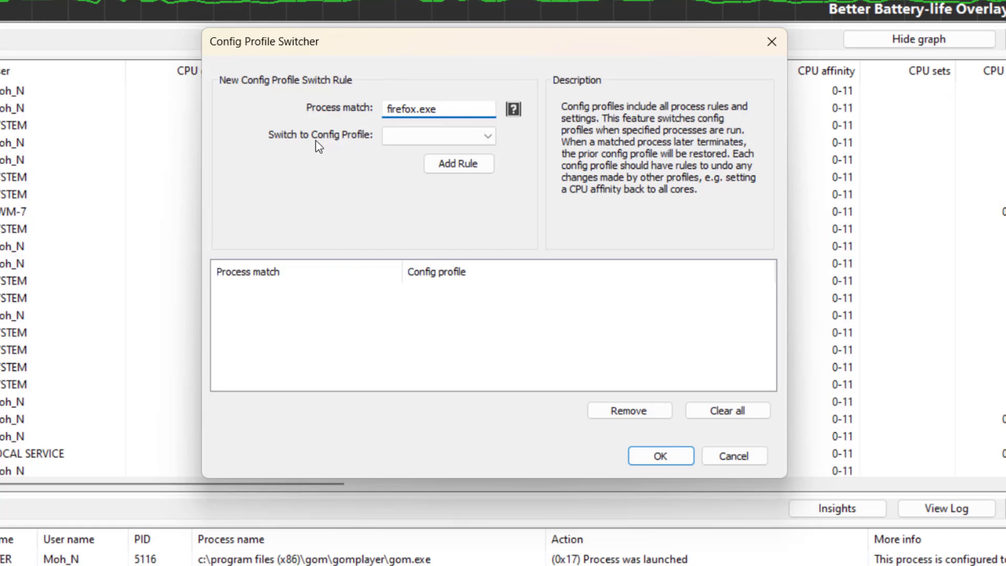
{"action": "left_click", "coordinate": [403, 137]}
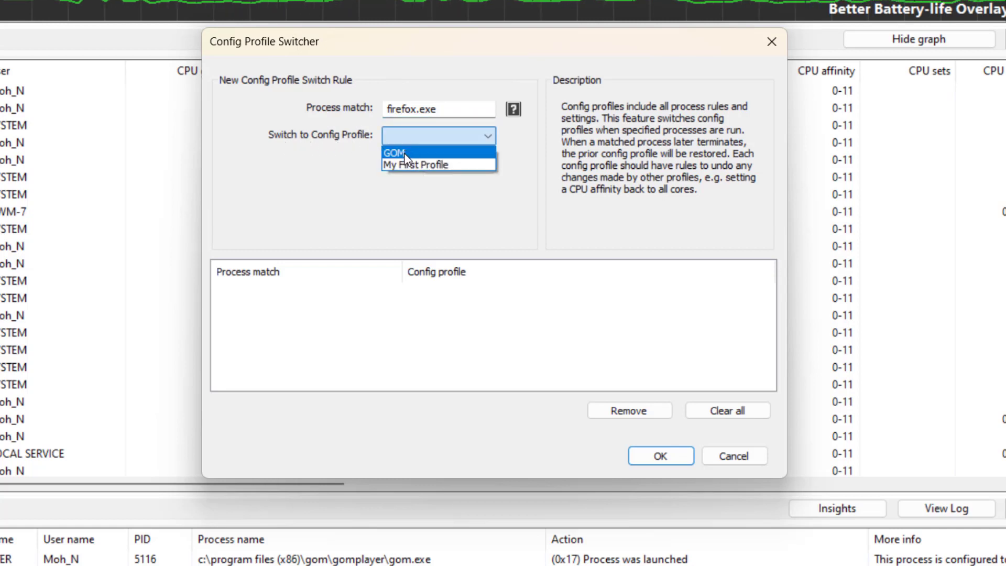
{"action": "left_click", "coordinate": [405, 157]}
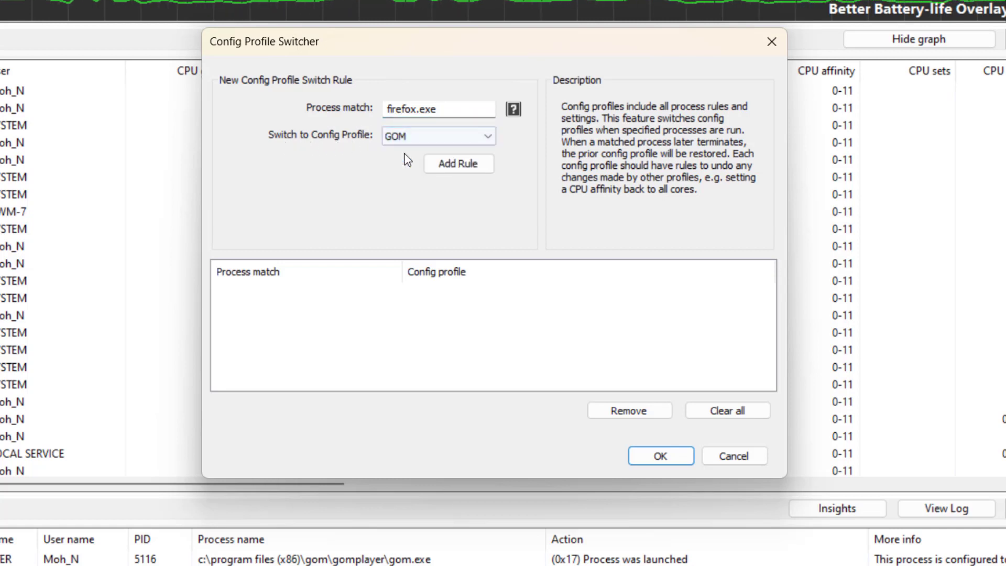
{"action": "left_click", "coordinate": [463, 172]}
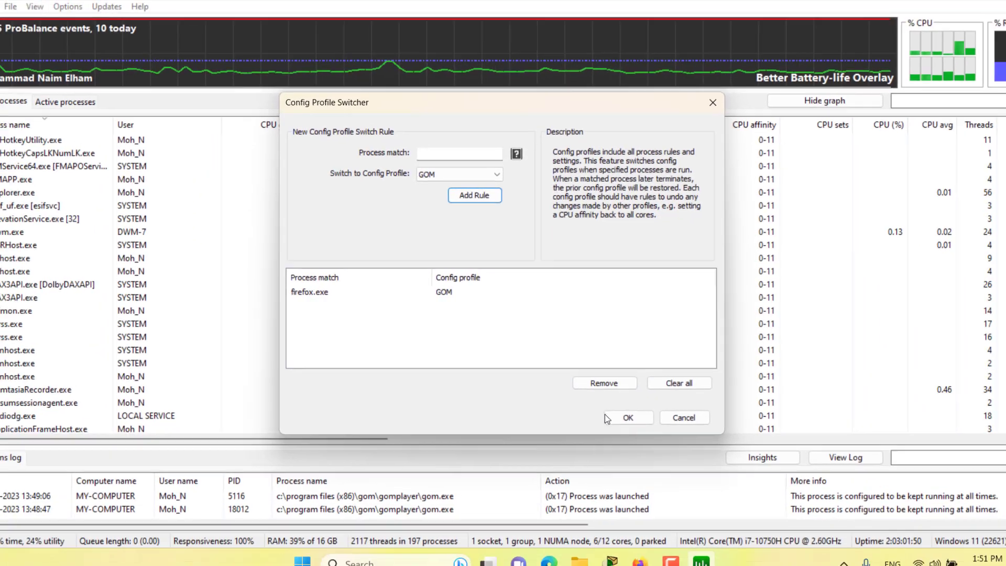
{"action": "left_click", "coordinate": [613, 417]}
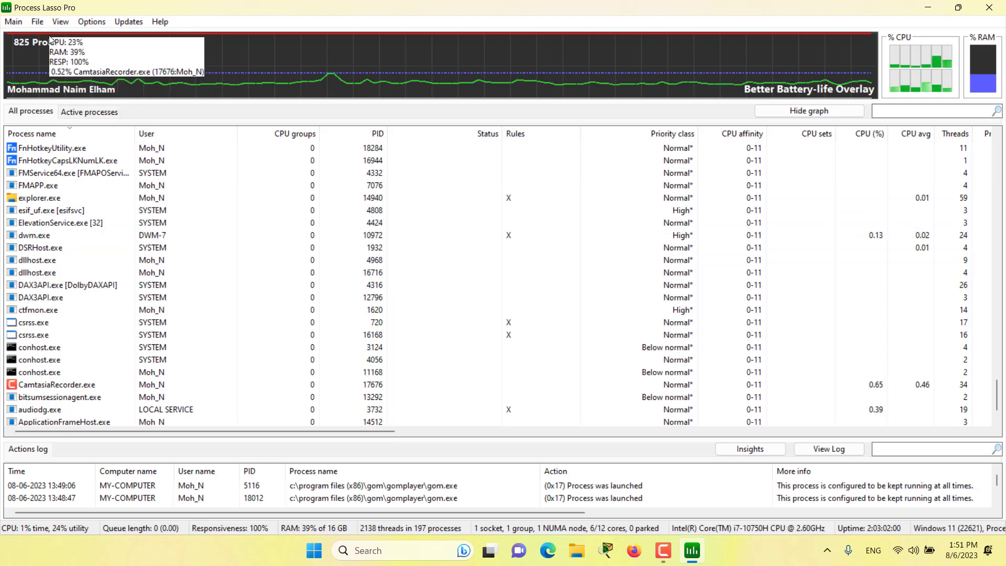
Check which config profile is currently active in the list of config profiles.
{"action": "left_click", "coordinate": [38, 22]}
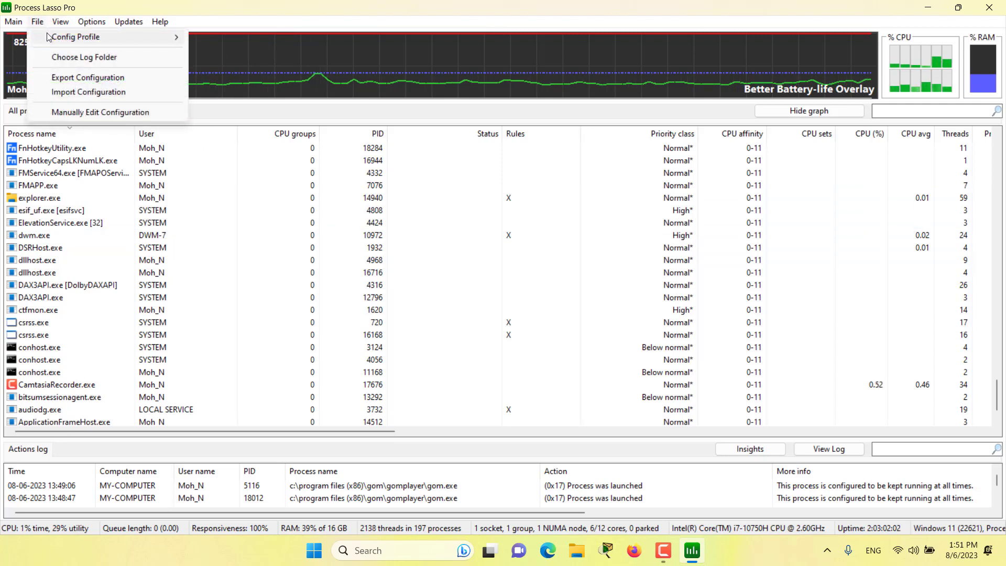
{"action": "mouse_move", "coordinate": [58, 37]}
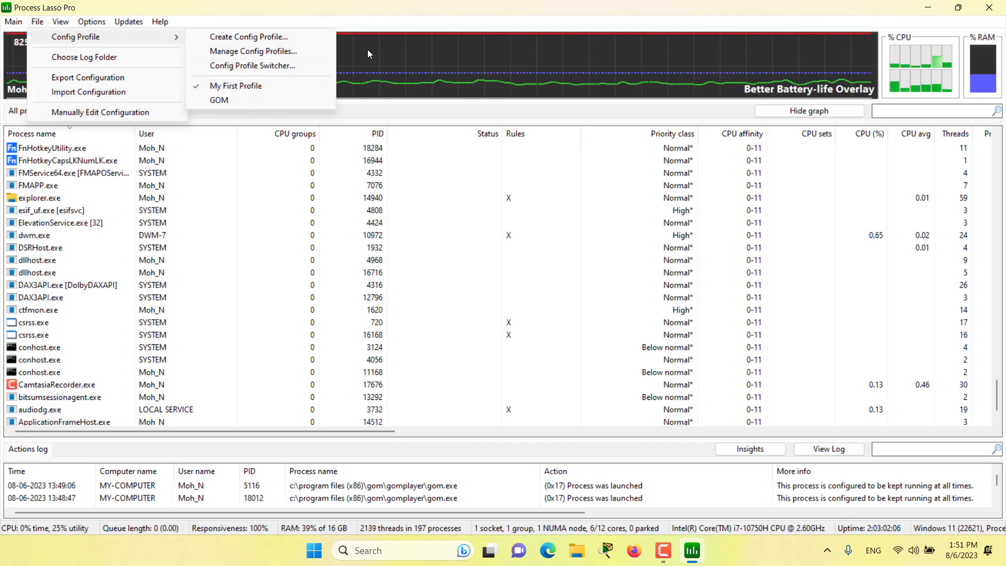
{"action": "left_click", "coordinate": [413, 20]}
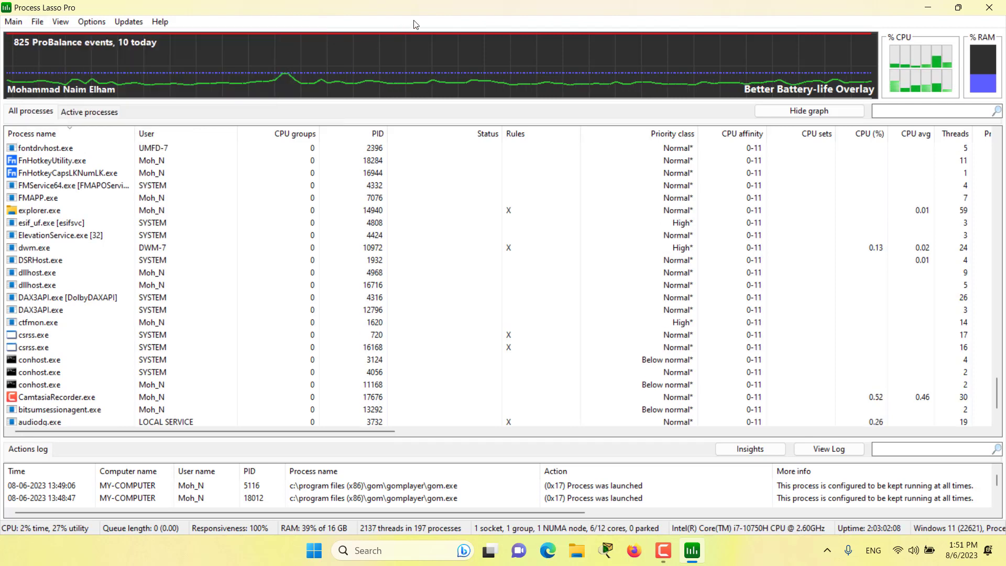
Launch Firefox to trigger the profile switch rule, minimize its window, and check the active profile in Process Lasso.
{"action": "left_click", "coordinate": [637, 557]}
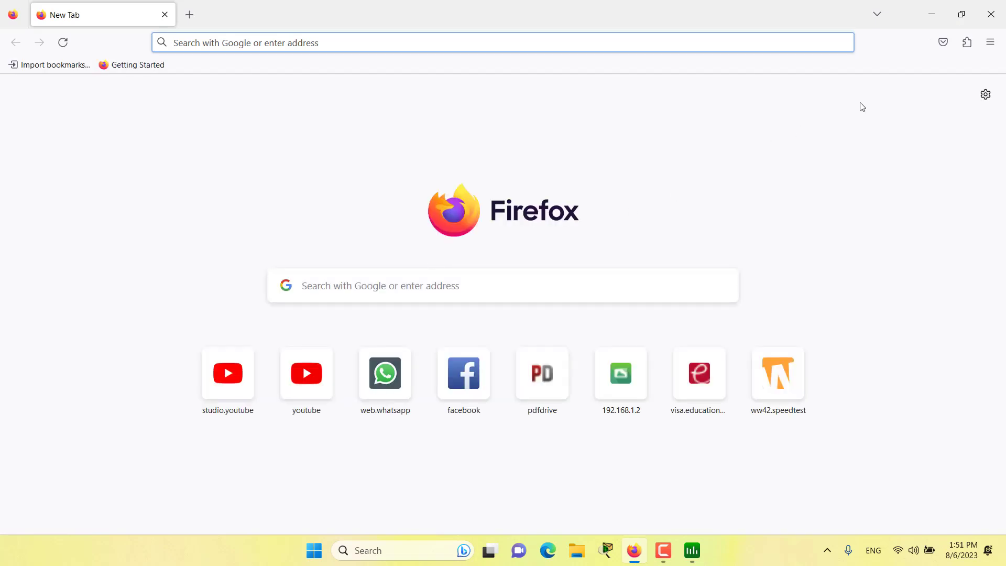
{"action": "left_click", "coordinate": [931, 14]}
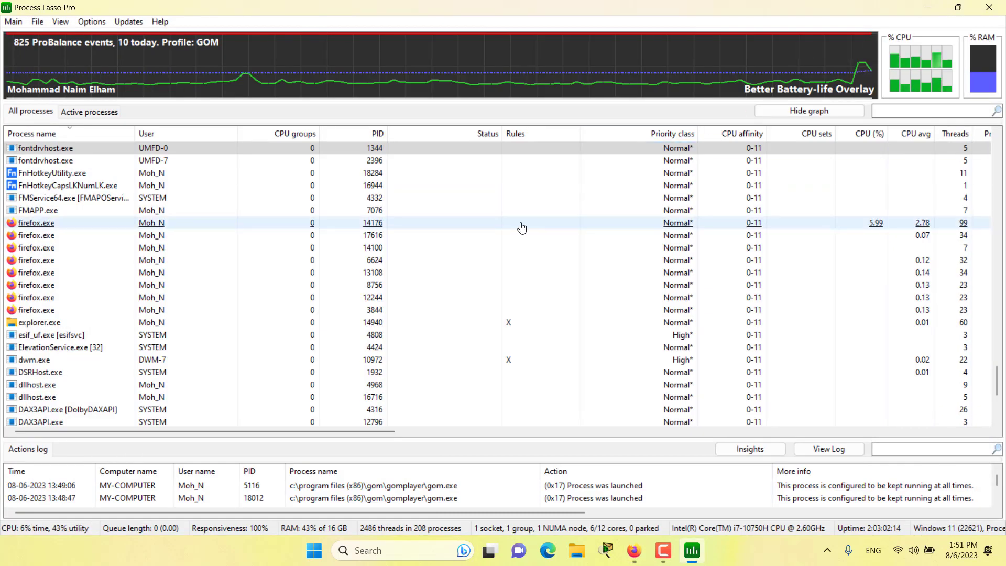
{"action": "mouse_move", "coordinate": [219, 48]}
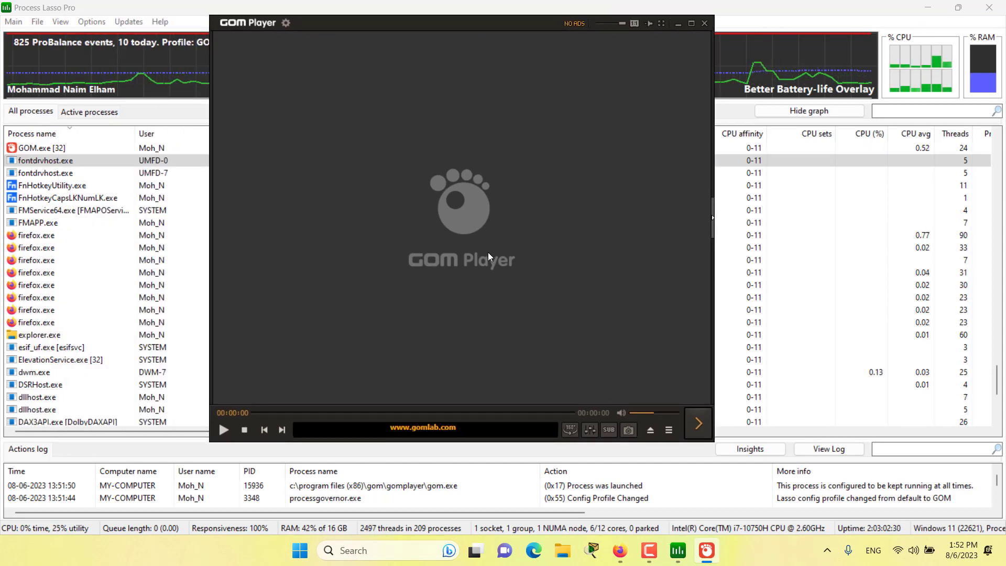
Close GOM Player to test the GOM profile's keep-running rule, and reposition the relaunched player window.
{"action": "left_click", "coordinate": [708, 22]}
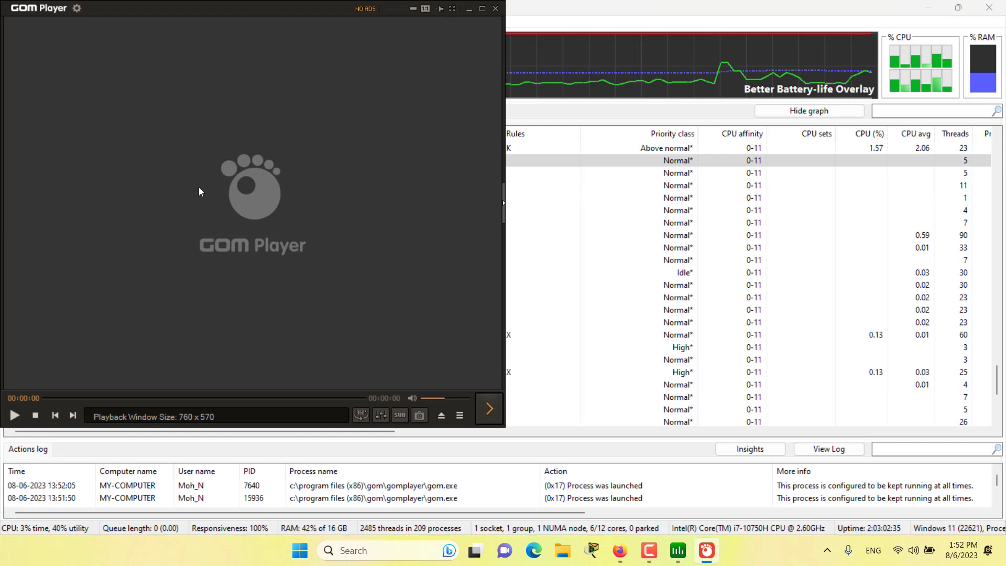
{"action": "left_click_drag", "start_coordinate": [199, 187], "coordinate": [522, 275]}
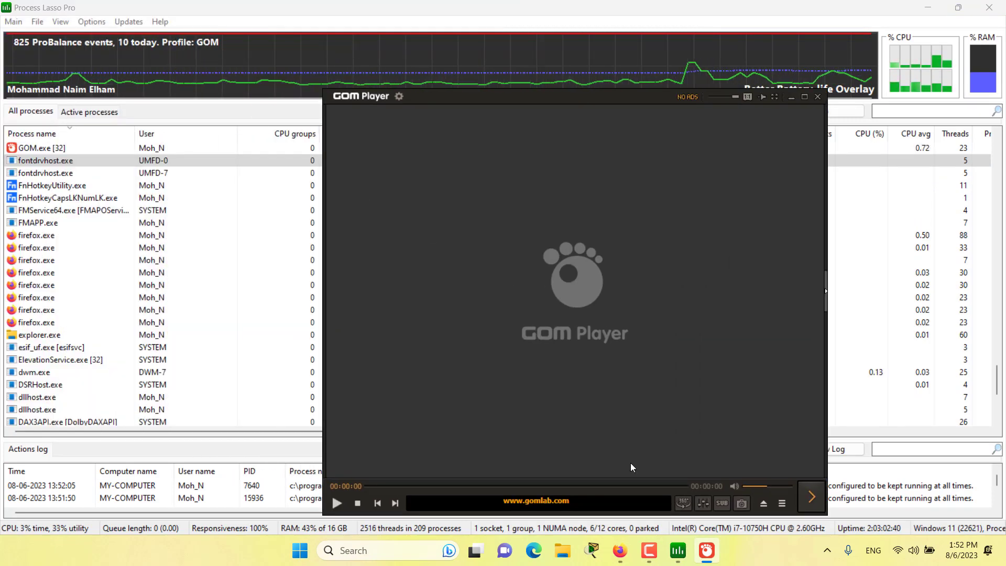
Close Firefox to end the profile switch, and close GOM Player to test it under the restored profile.
{"action": "left_click", "coordinate": [621, 551]}
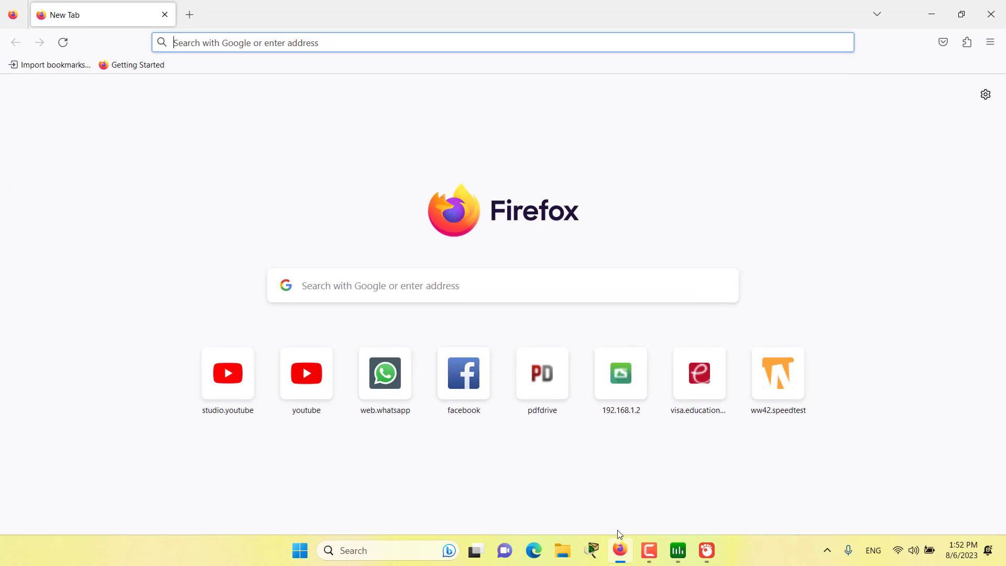
{"action": "left_click", "coordinate": [990, 12]}
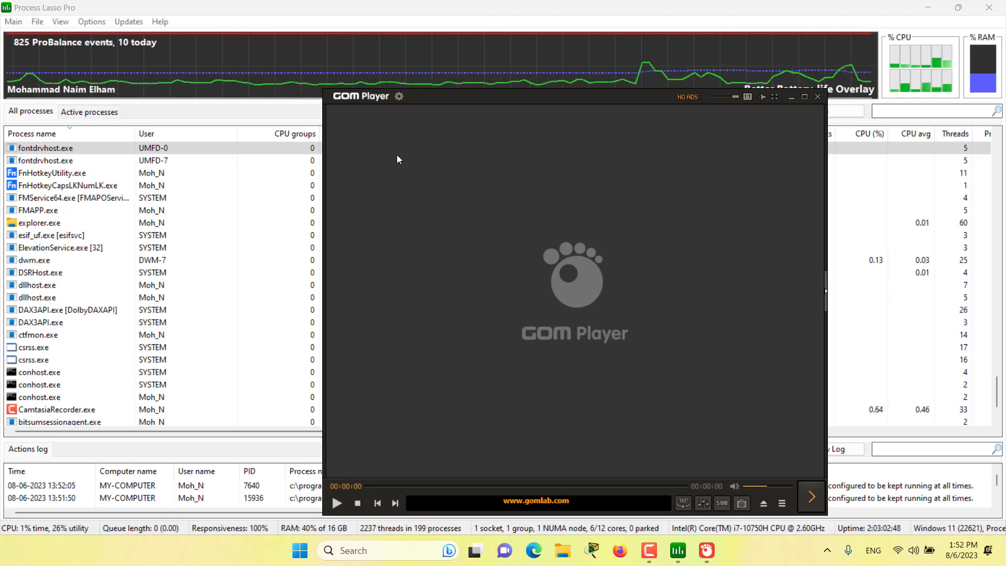
{"action": "left_click", "coordinate": [817, 96]}
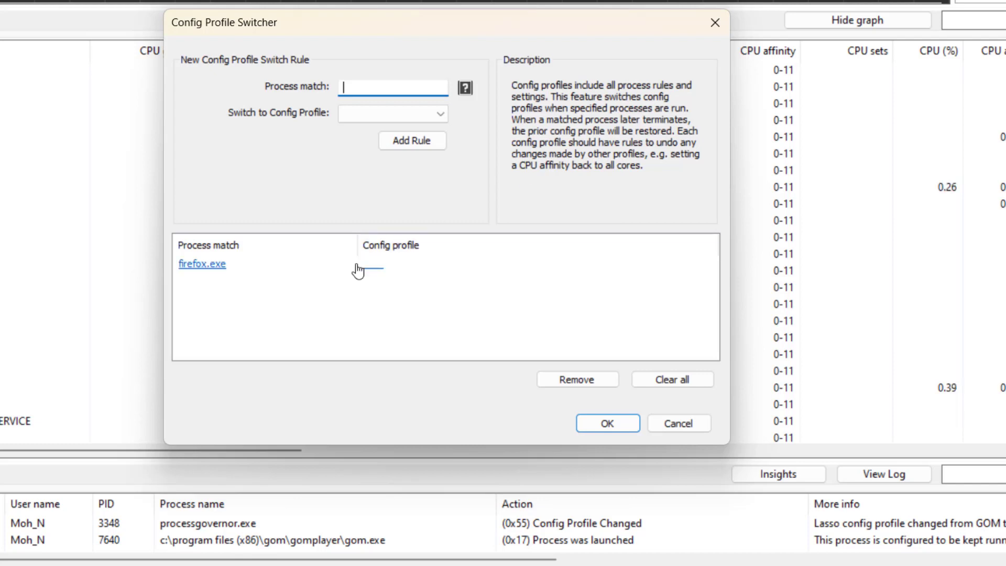
Review the firefox.exe switch rule in the Config Profile Switcher.
{"action": "left_click", "coordinate": [251, 285]}
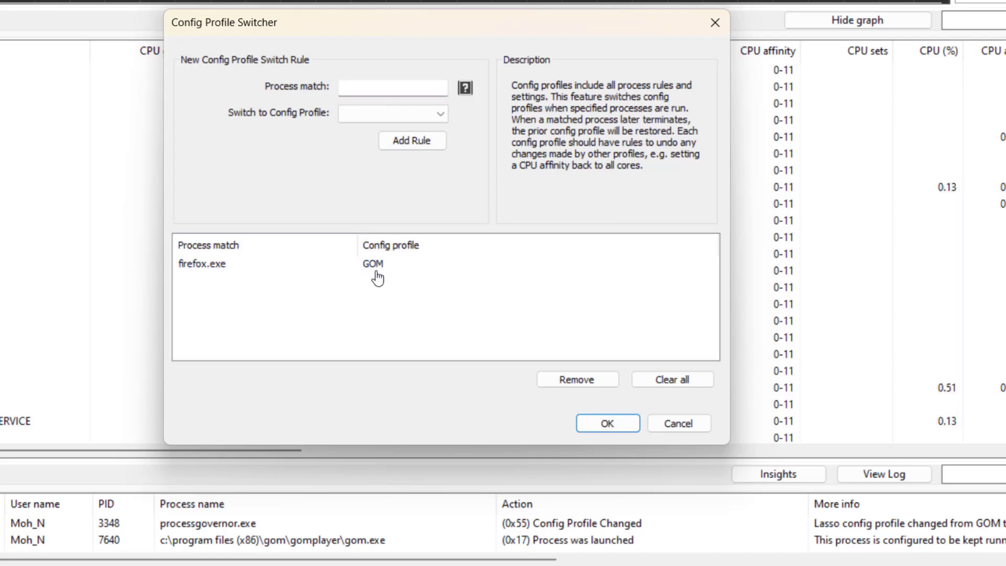